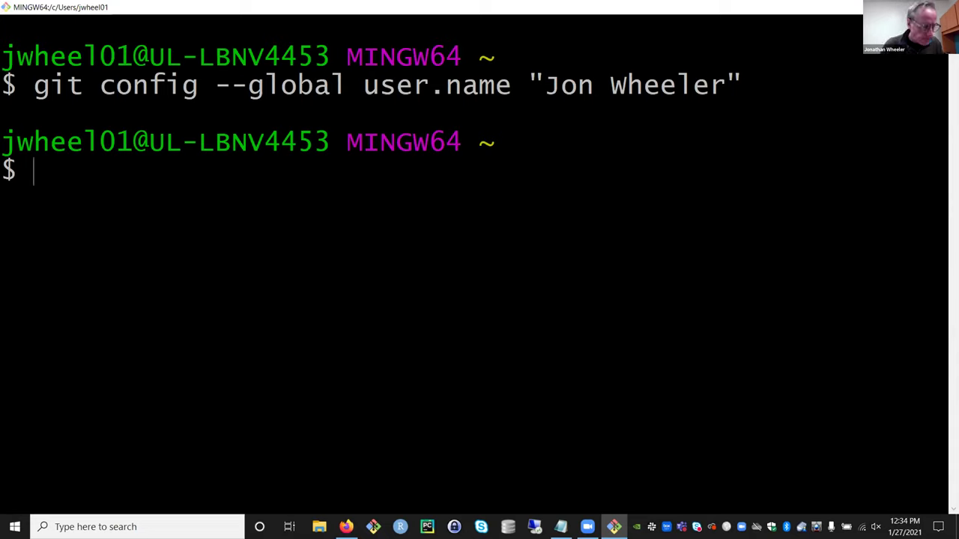
- Set the global git user.email to your university .edu address, then start typing git config --help
type("git ")
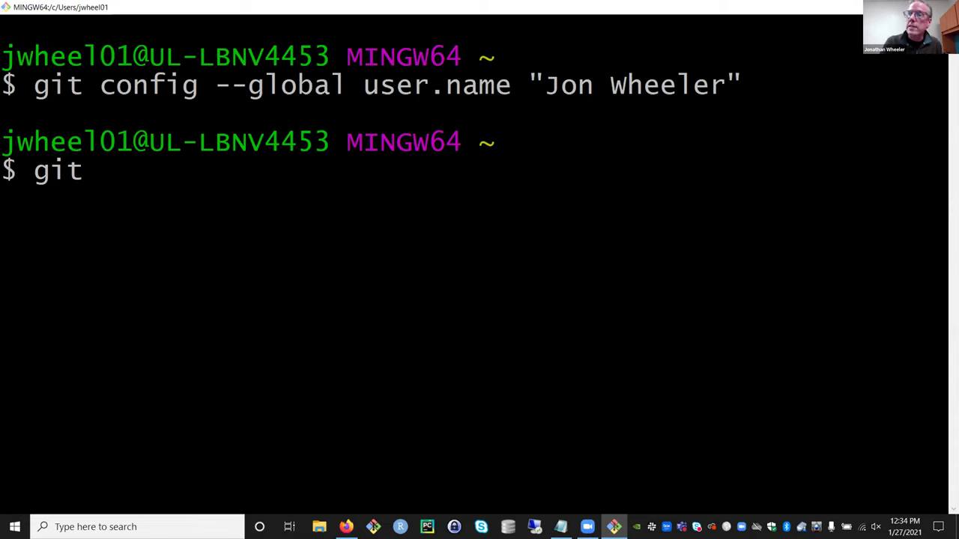
type("config --g")
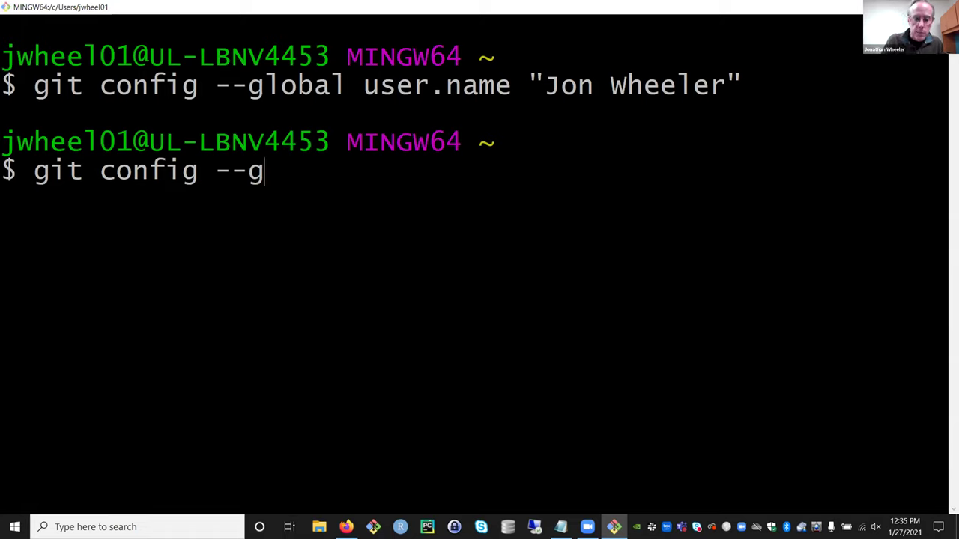
type("lobal")
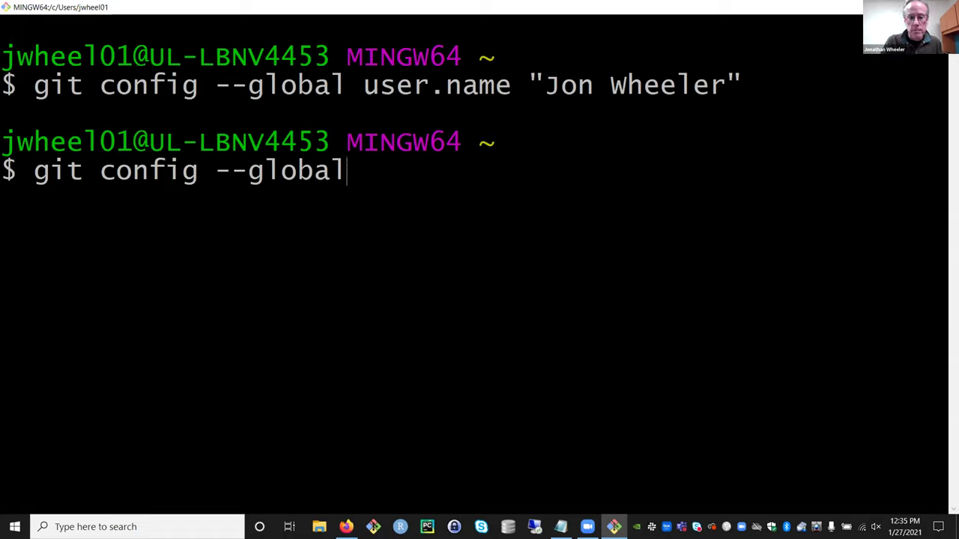
type(" user.")
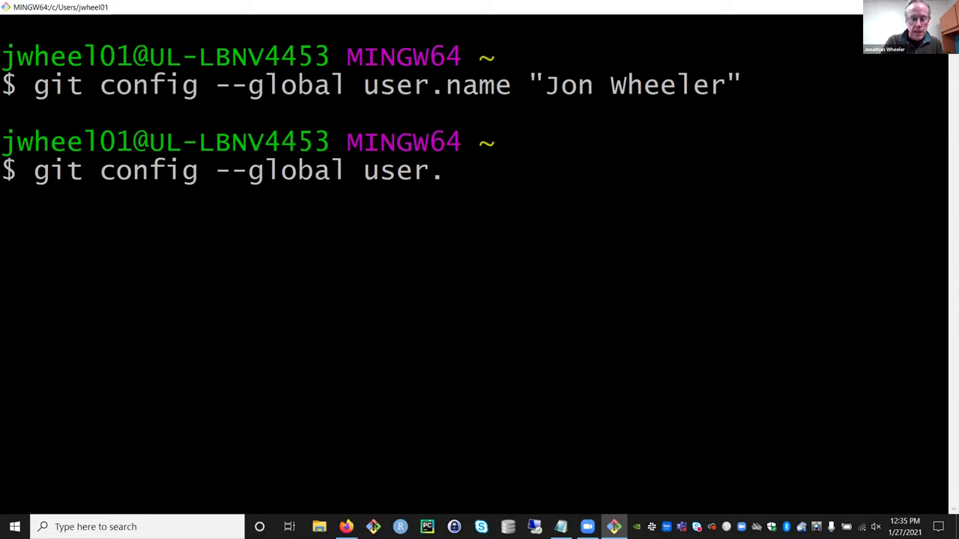
type("email \"")
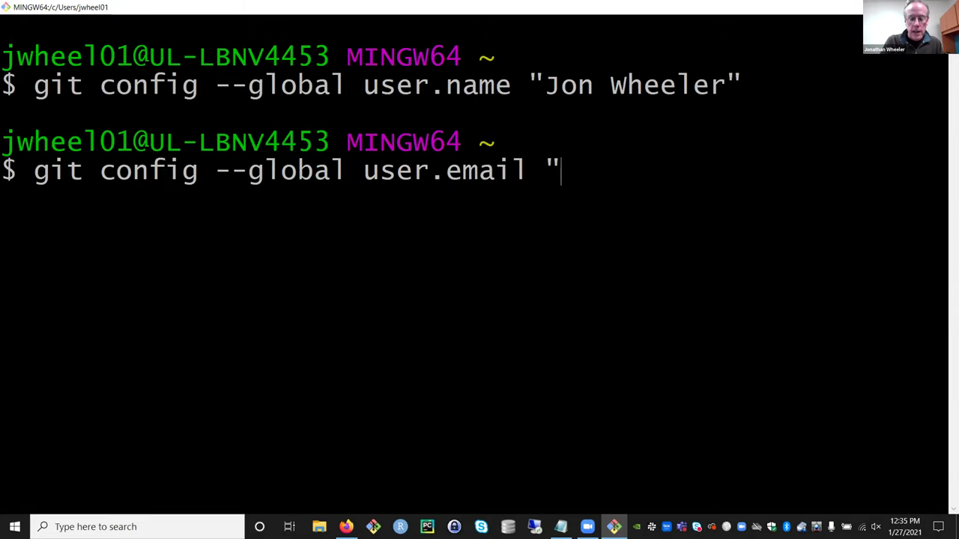
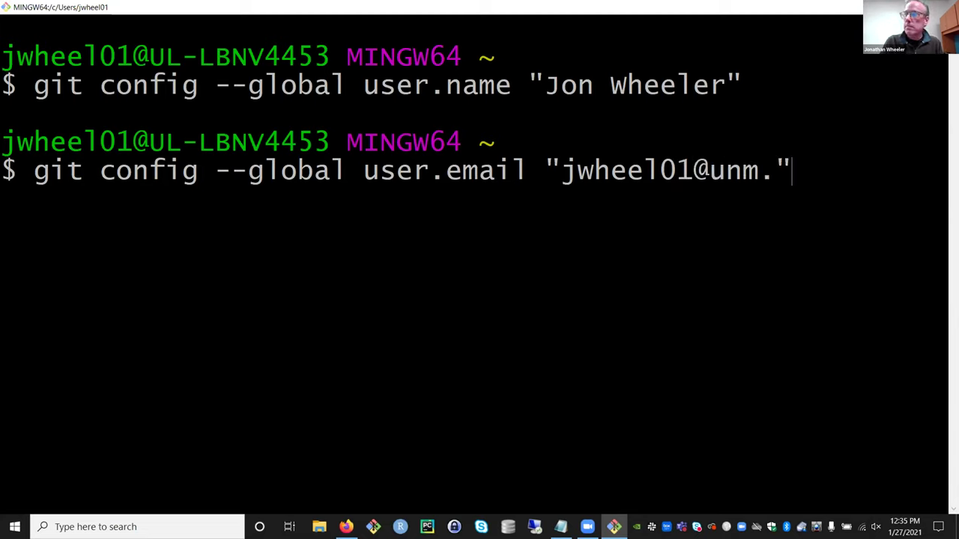
key("Left")
key("Right")
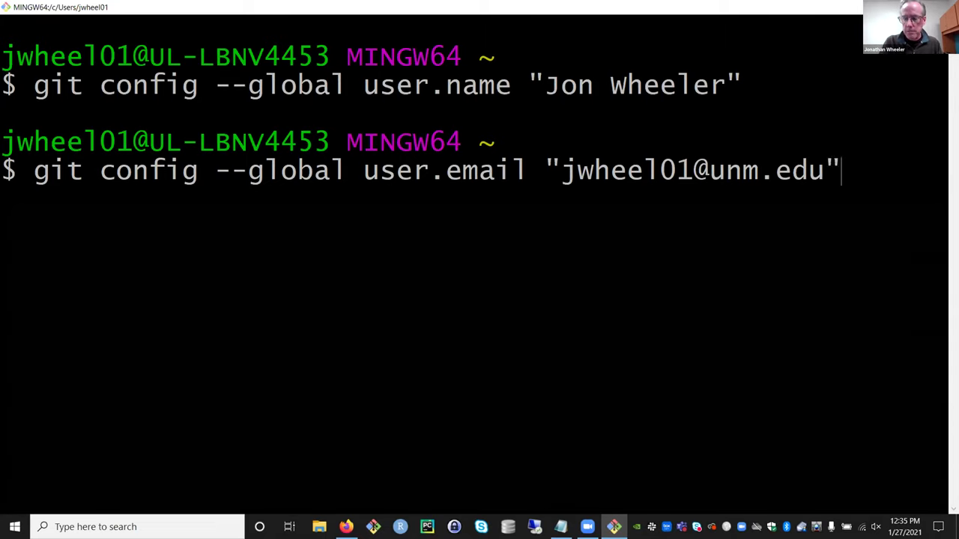
key("Return")
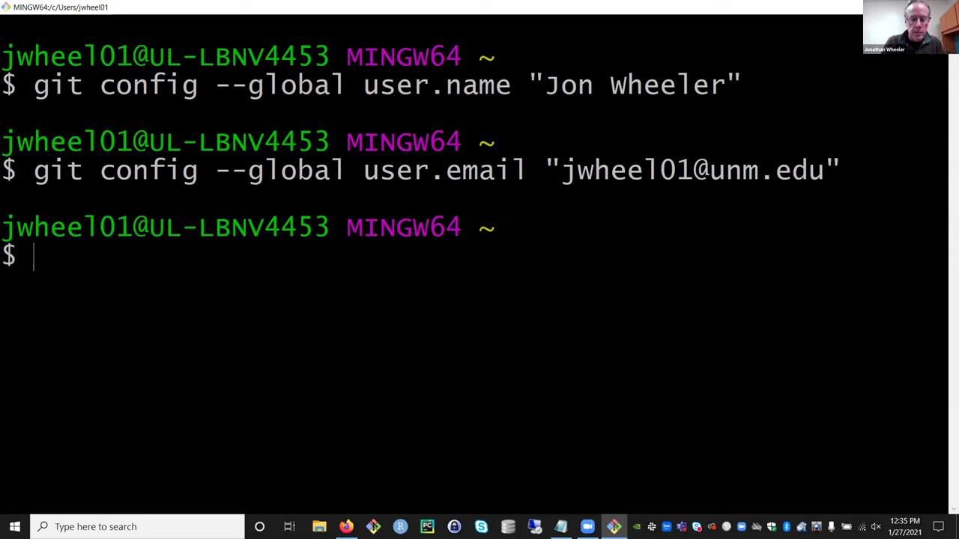
type("git config")
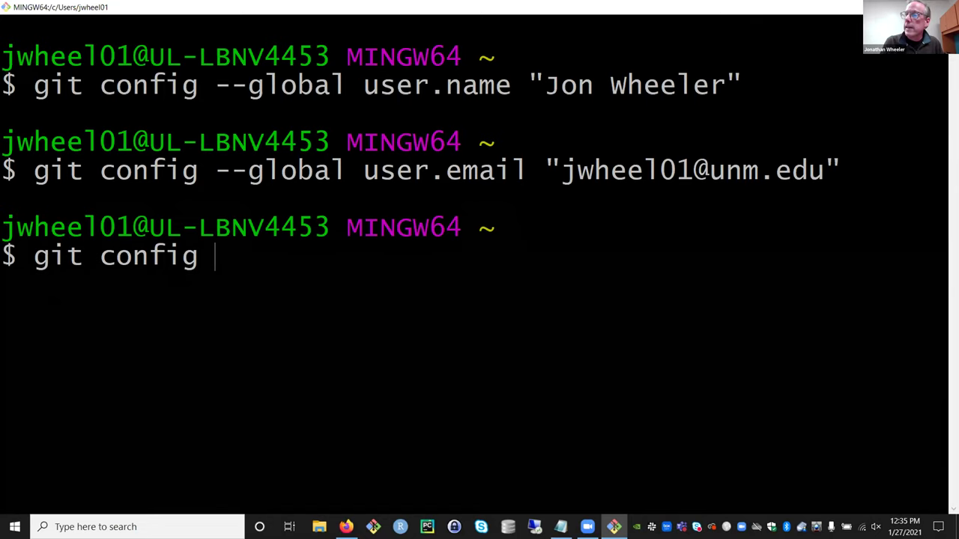
type(" --help")
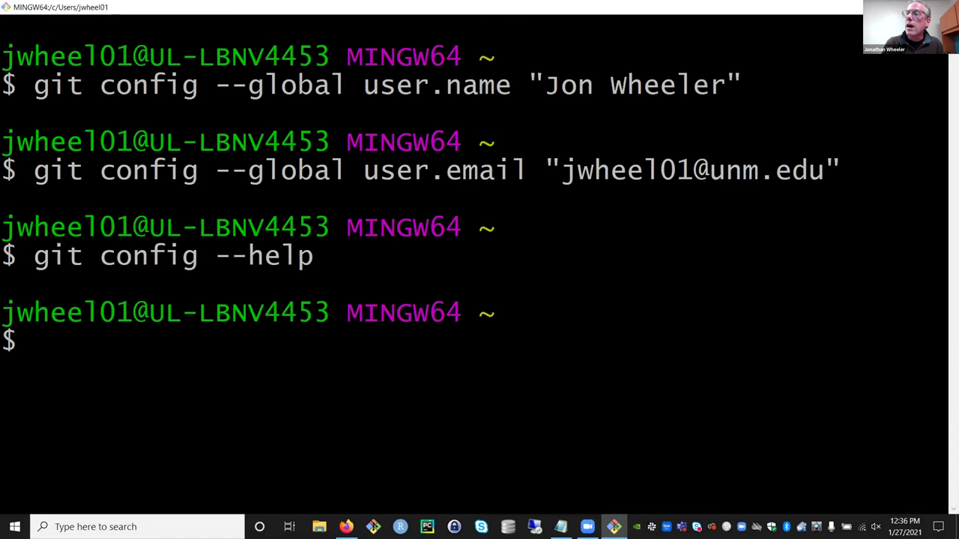
- Enter the command git config --list at the prompt after viewing the git config help
type("git ")
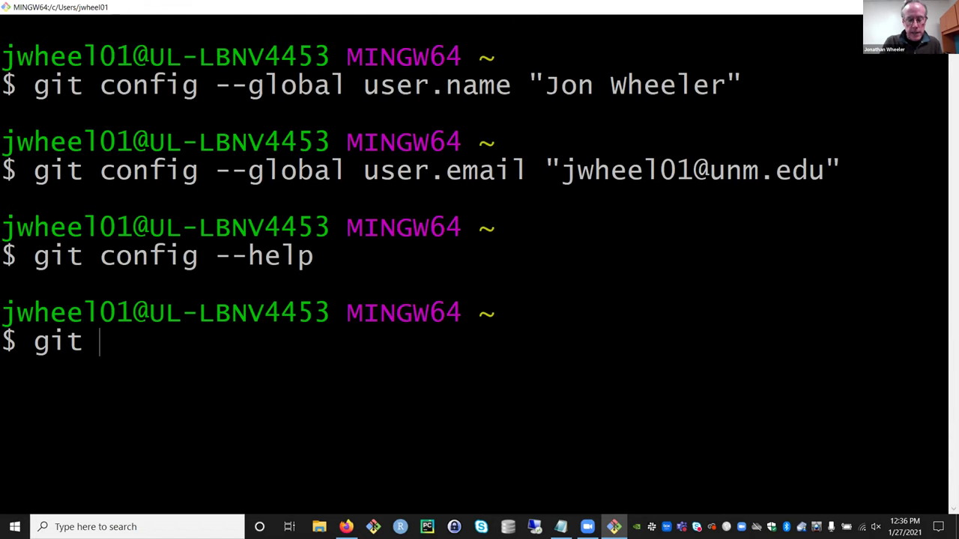
type("config --")
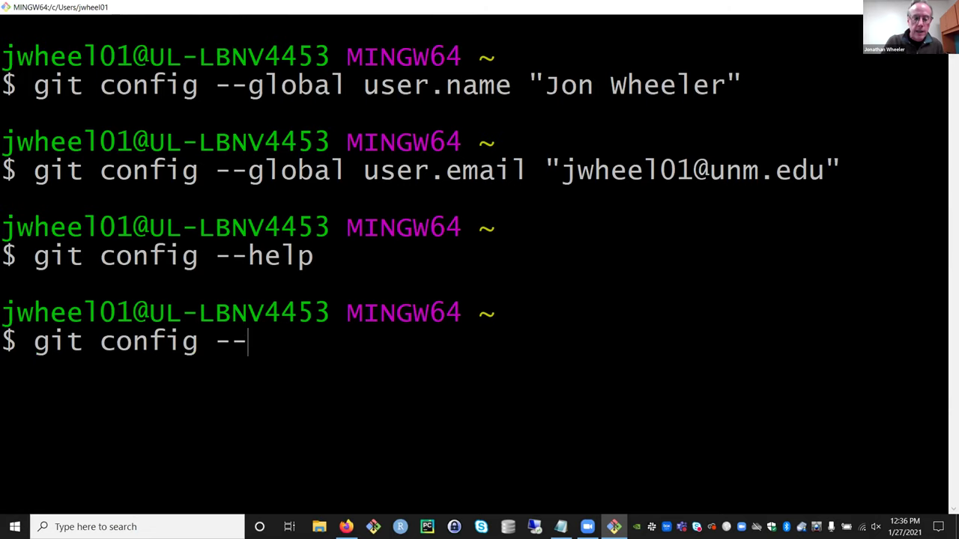
type("list")
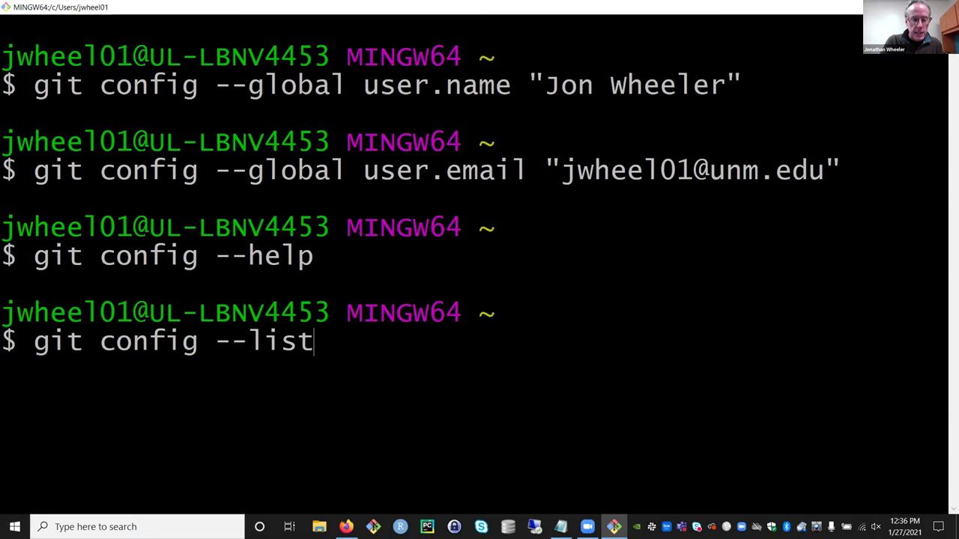
- Run git config --list and shrink the terminal text to fit more lines
key("Return")
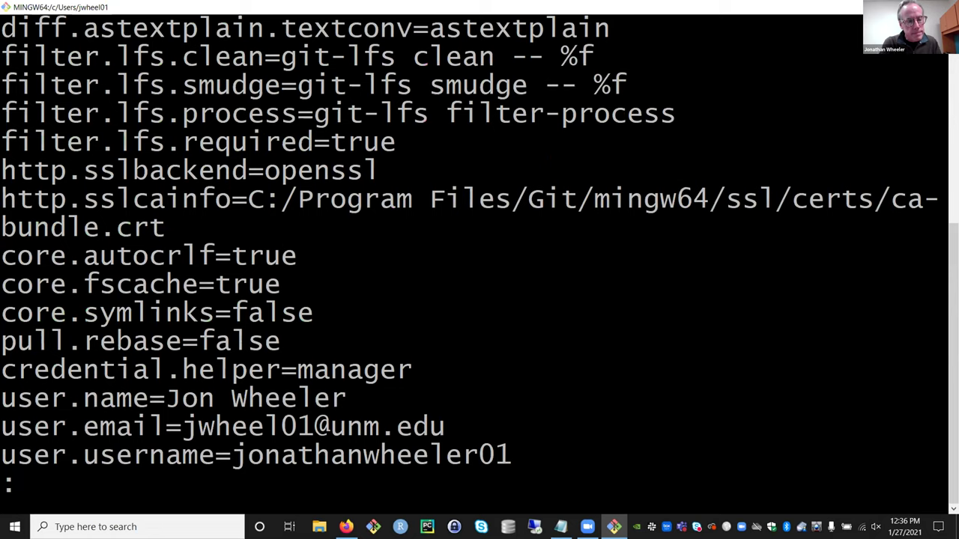
key("ctrl+minus")
key("ctrl+minus")
key("ctrl+minus")
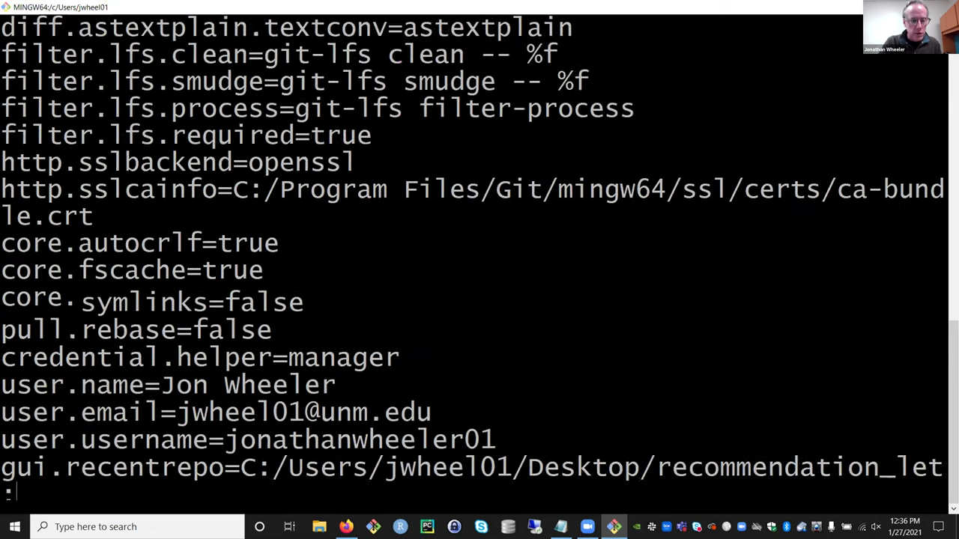
key("q")
key("ctrl+minus")
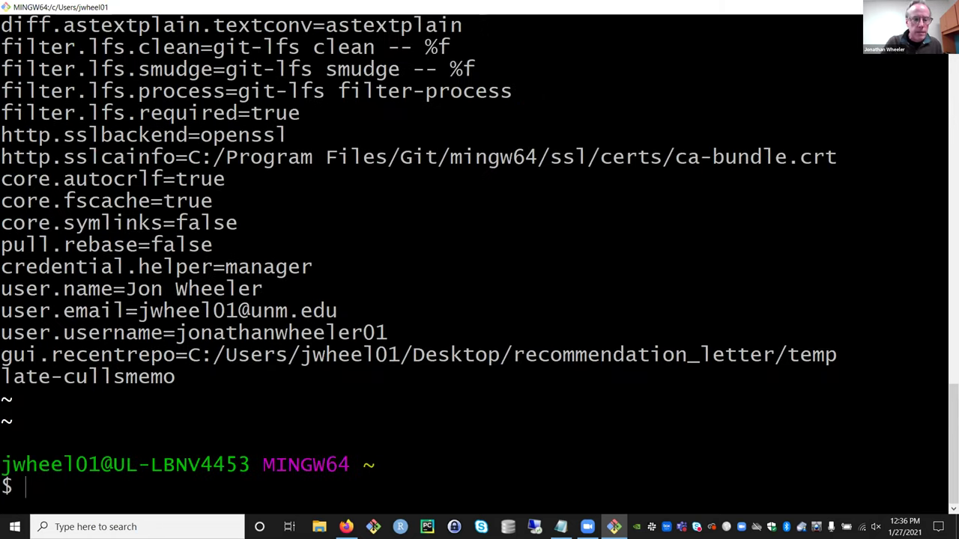
scroll(480, 255, "up", 2)
scroll(479, 255, "up", 9)
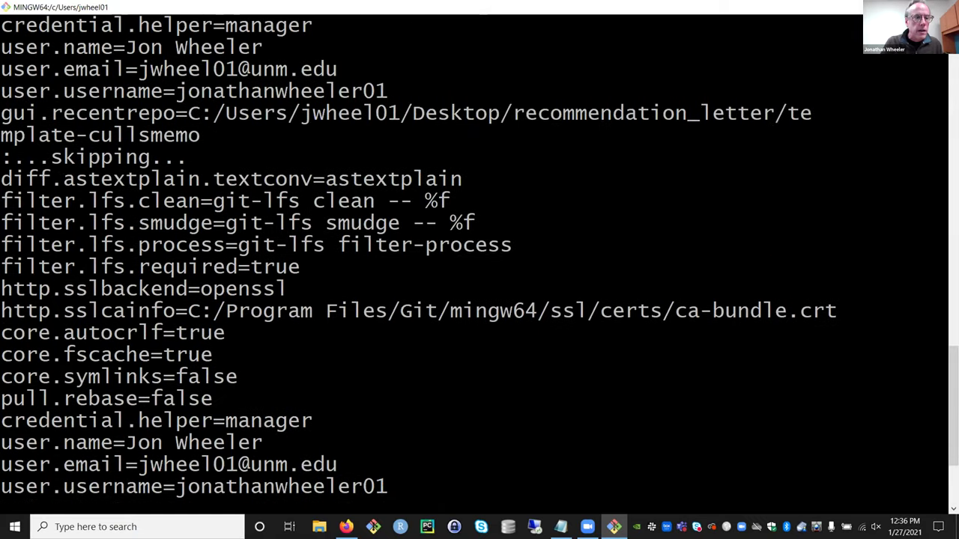
scroll(480, 255, "up", 10)
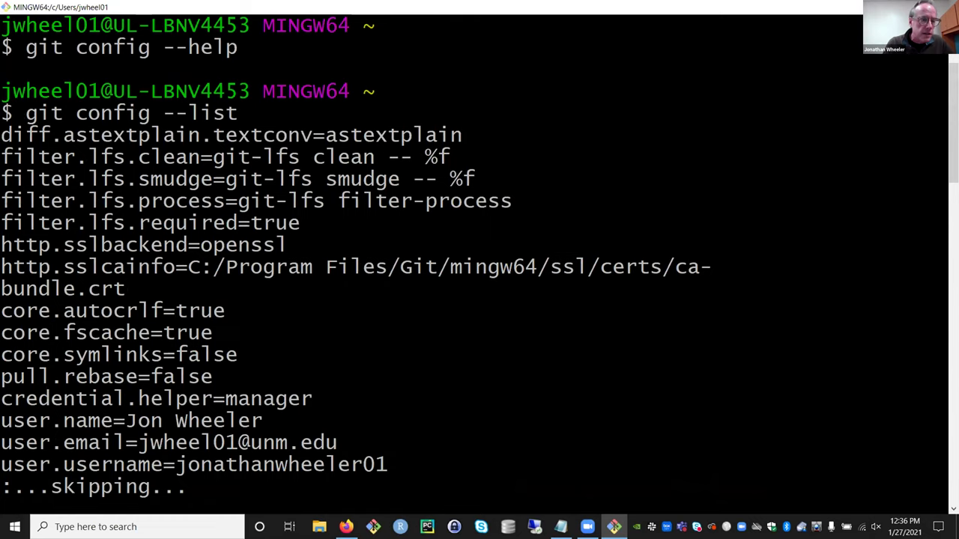
- Highlight the user.name and user.email entries, quit the listing, and enlarge the text again
key("Down")
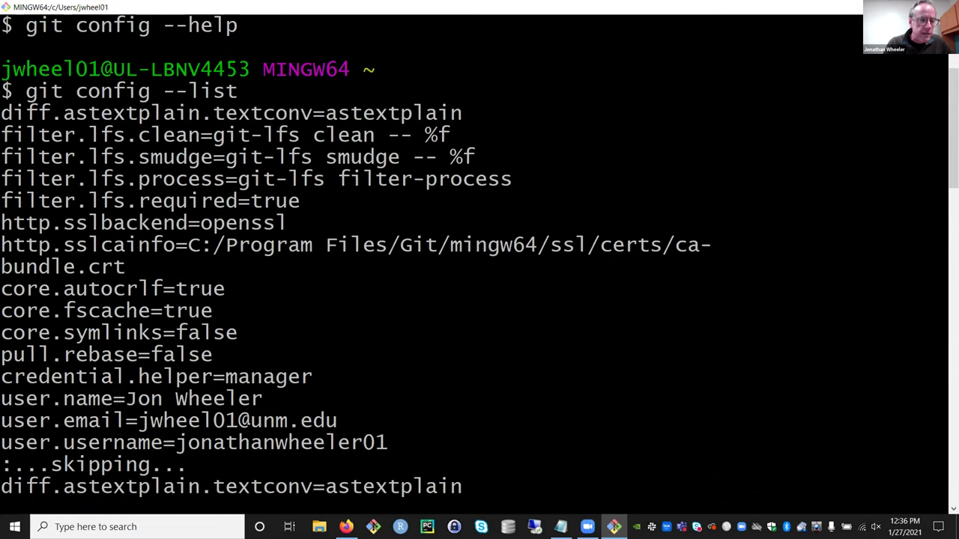
key("Down")
key("Down")
key("Down")
key("Down")
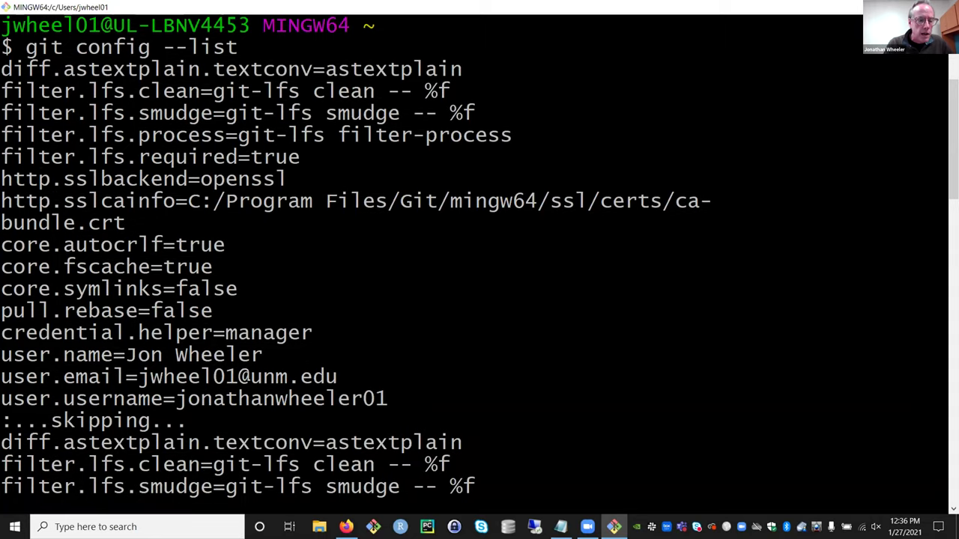
left_click_drag(264, 311, 1, 312)
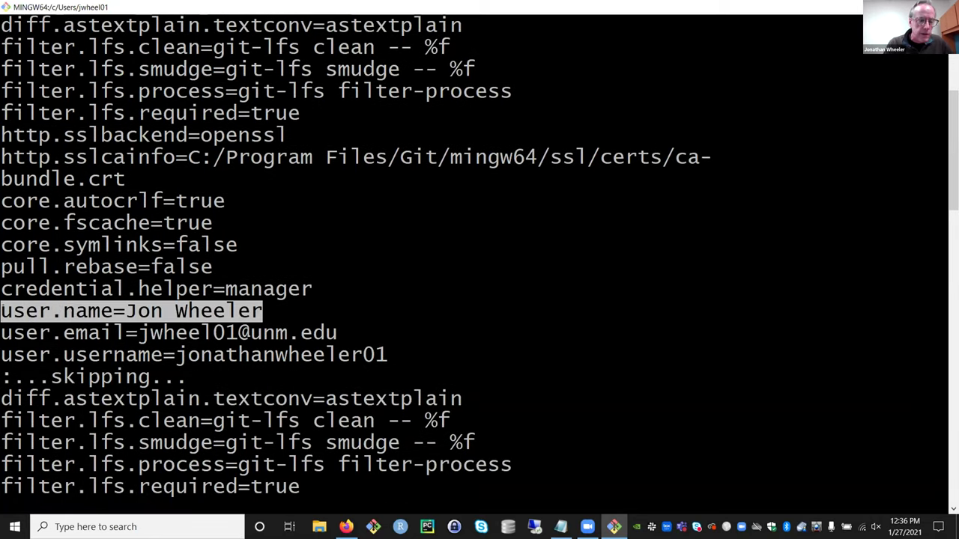
left_click_drag(352, 334, 13, 333)
scroll(480, 255, "down", 7)
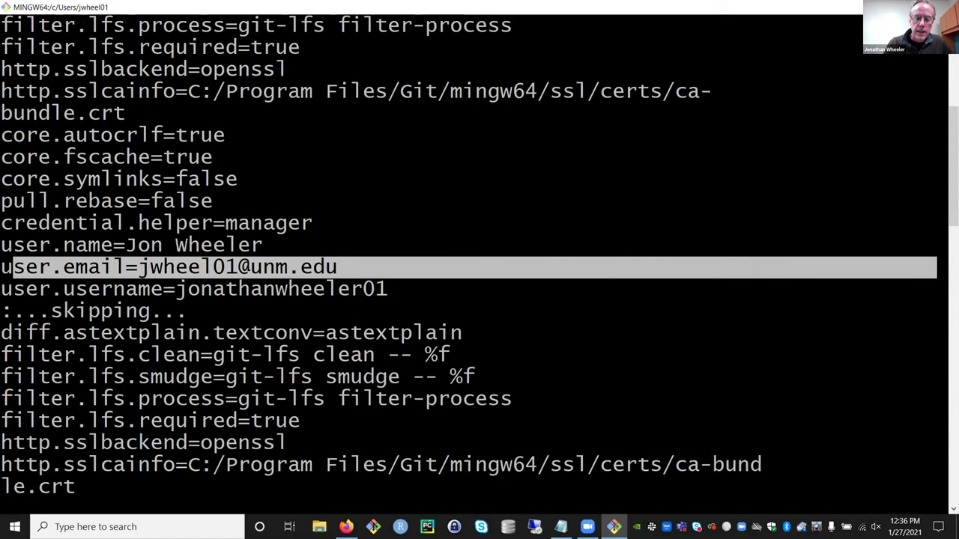
scroll(479, 255, "down", 5)
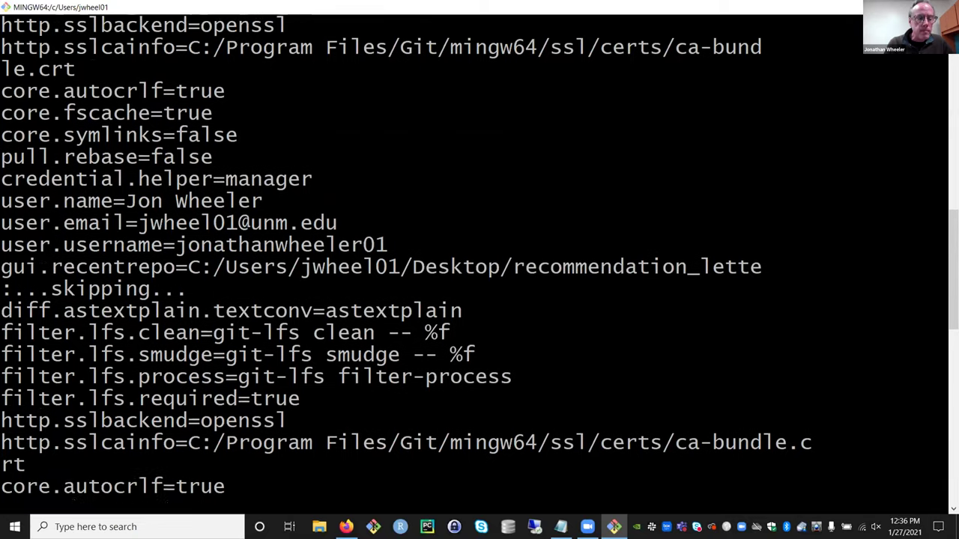
key("q")
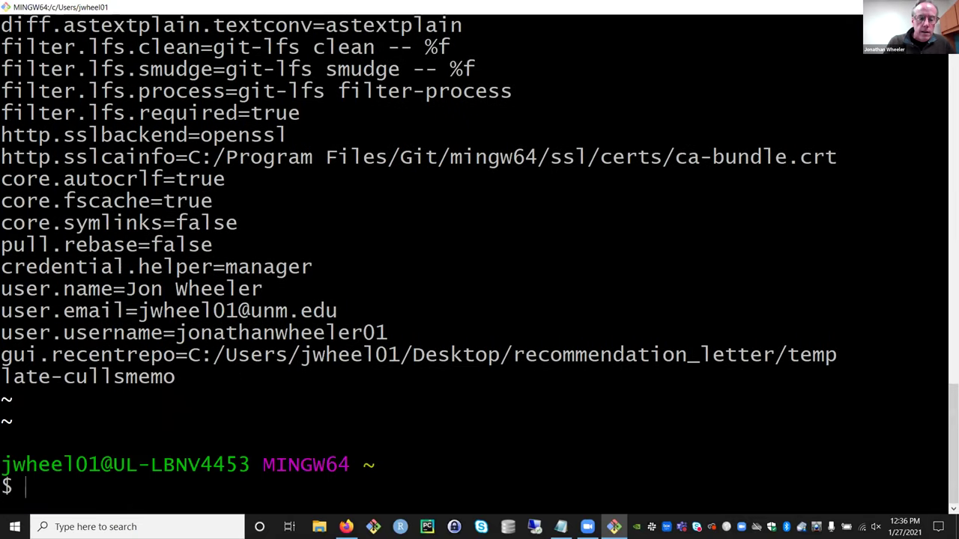
key("ctrl+plus")
key("ctrl+plus")
key("ctrl+plus")
key("ctrl+plus")
key("ctrl+plus")
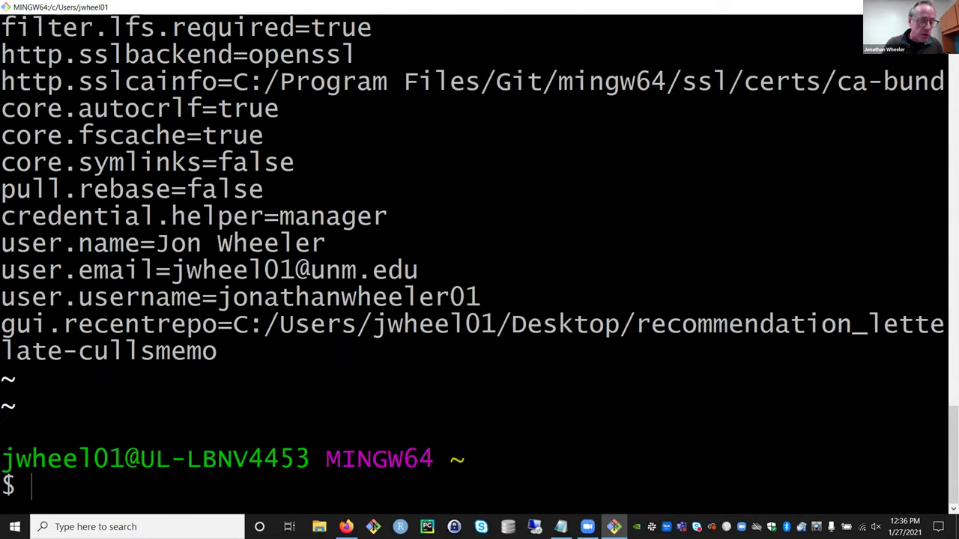
- Run clear to wipe the configuration listing, leaving a fresh prompt
type("clear")
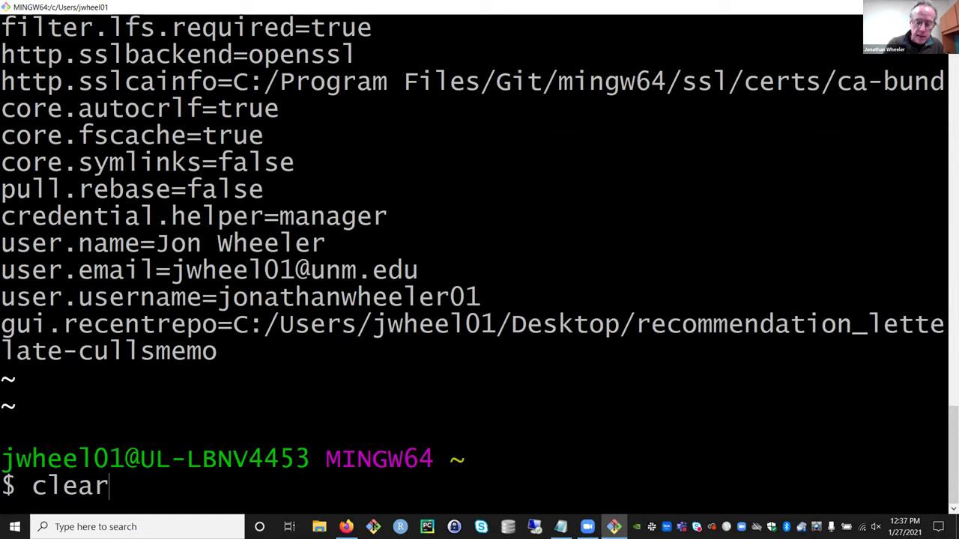
key("Return")
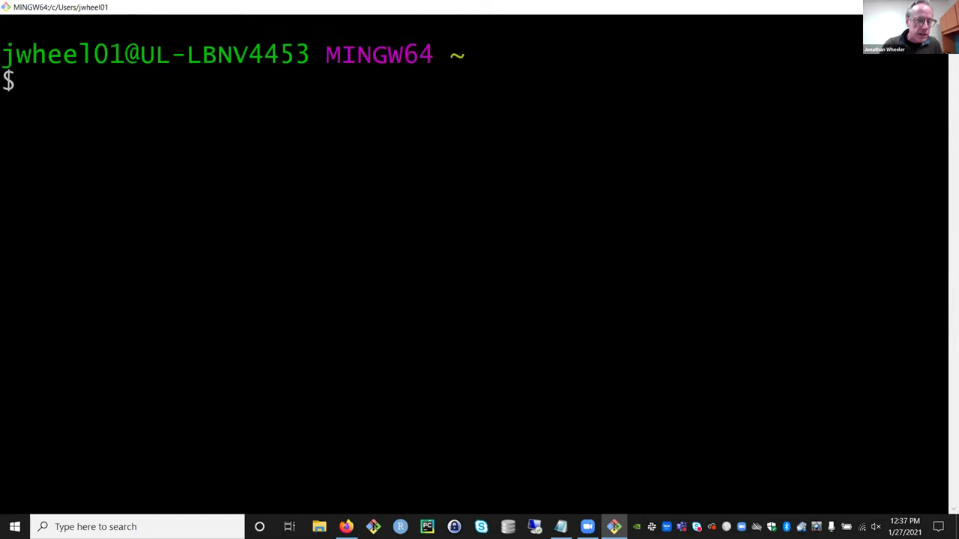
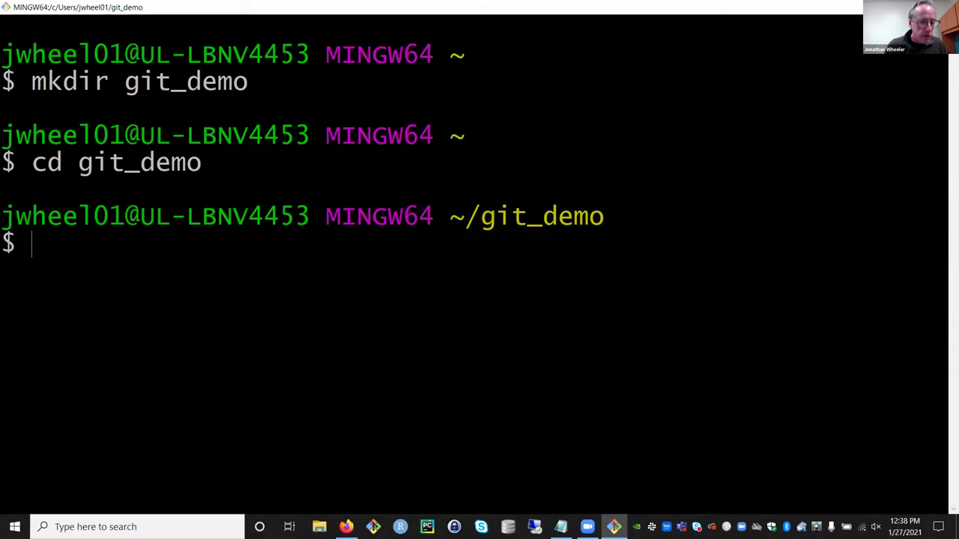
- Point out the git_demo path in the prompt, then run pwd and ls to show the empty folder
left_click_drag(937, 217, 1, 218)
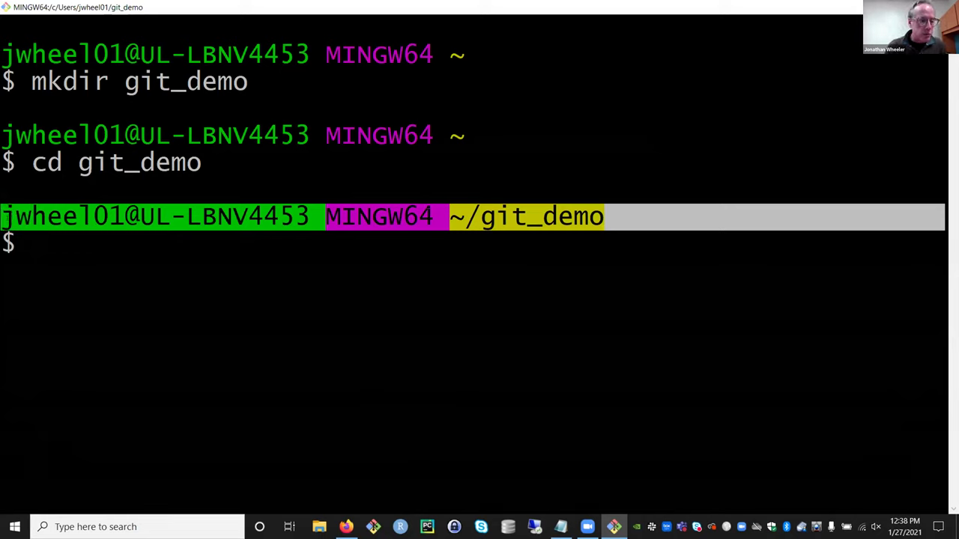
key("Escape")
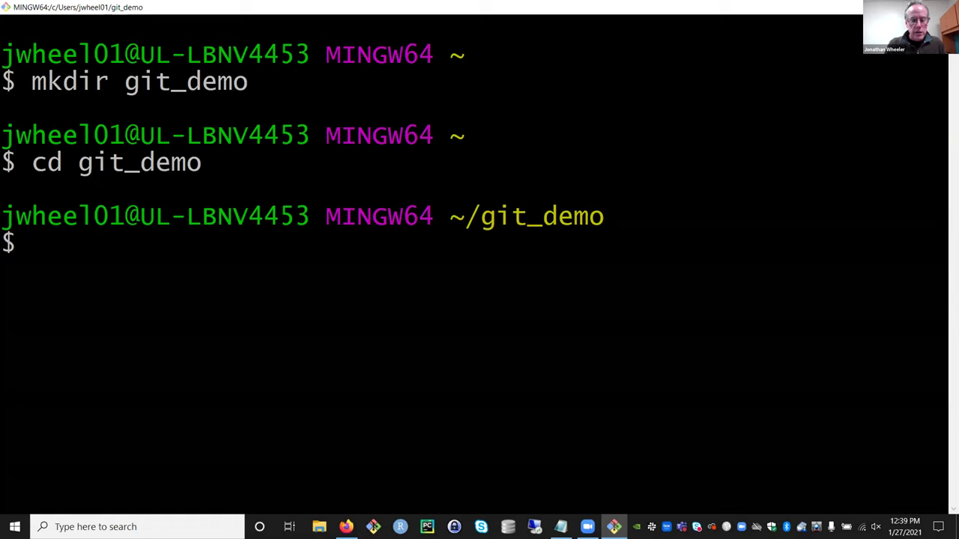
type("pwd")
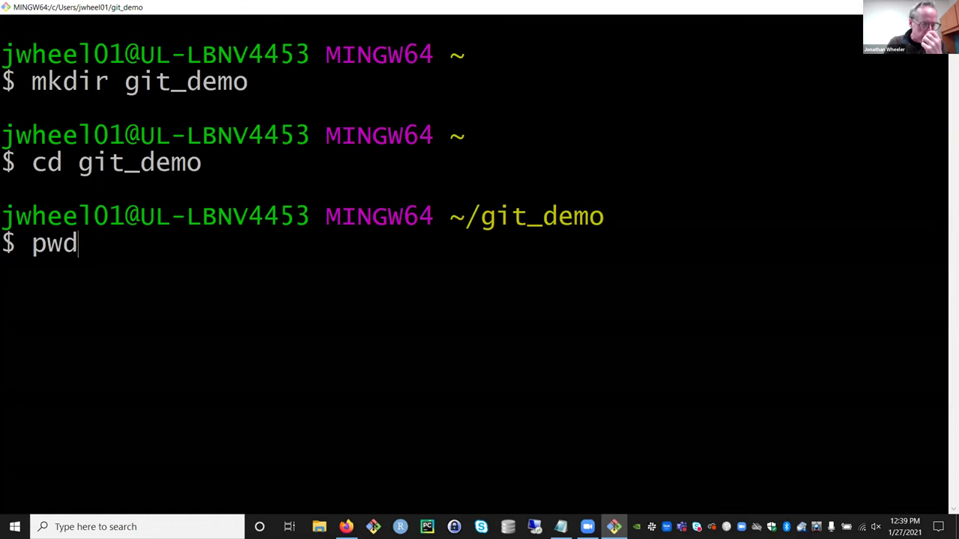
key("Return")
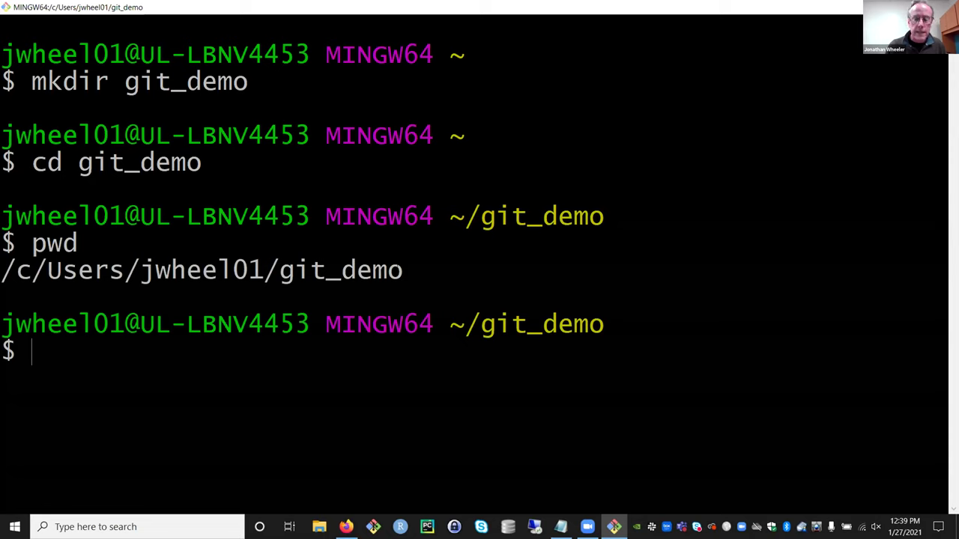
type("ls")
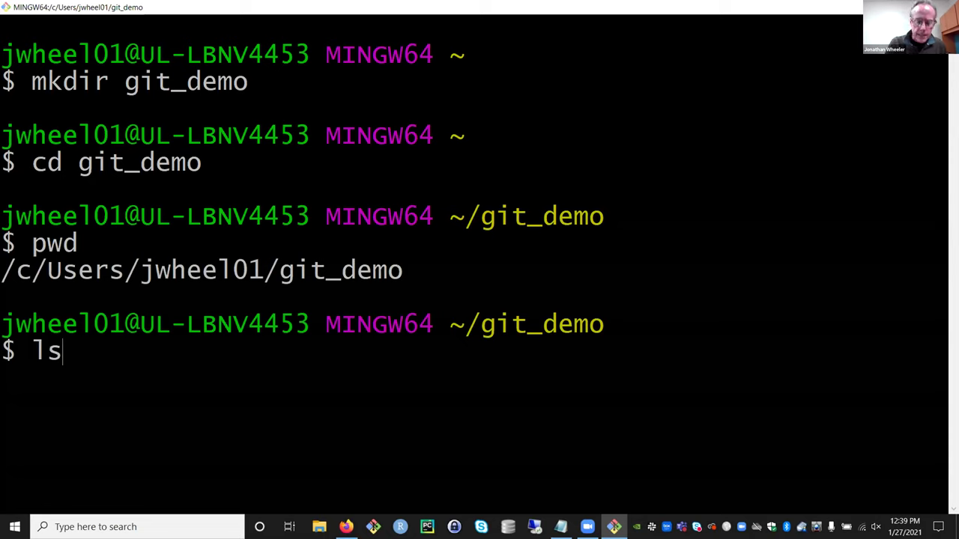
key("Return")
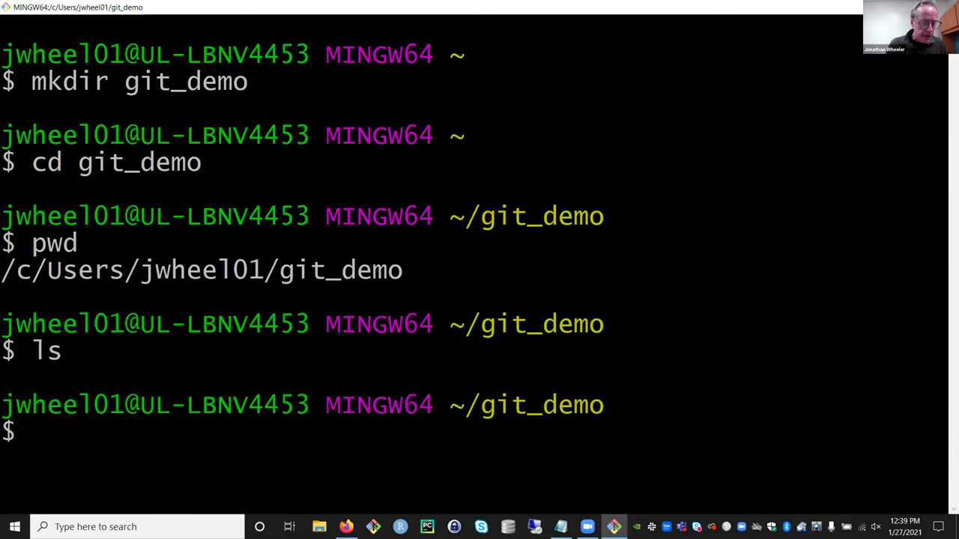
- Run ls -a and highlight the ./ and ../ entries as the only contents
type("ls -a")
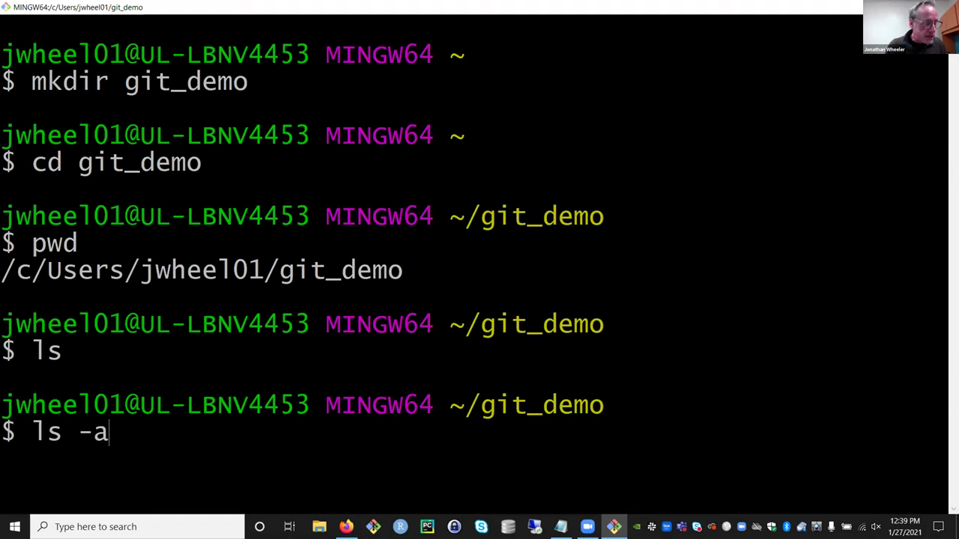
key("Return")
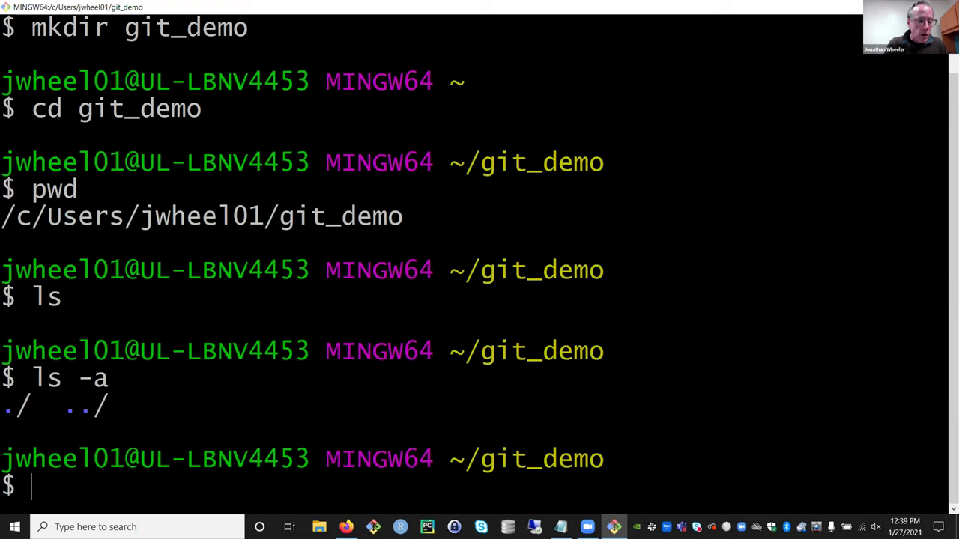
left_click_drag(110, 405, 1, 406)
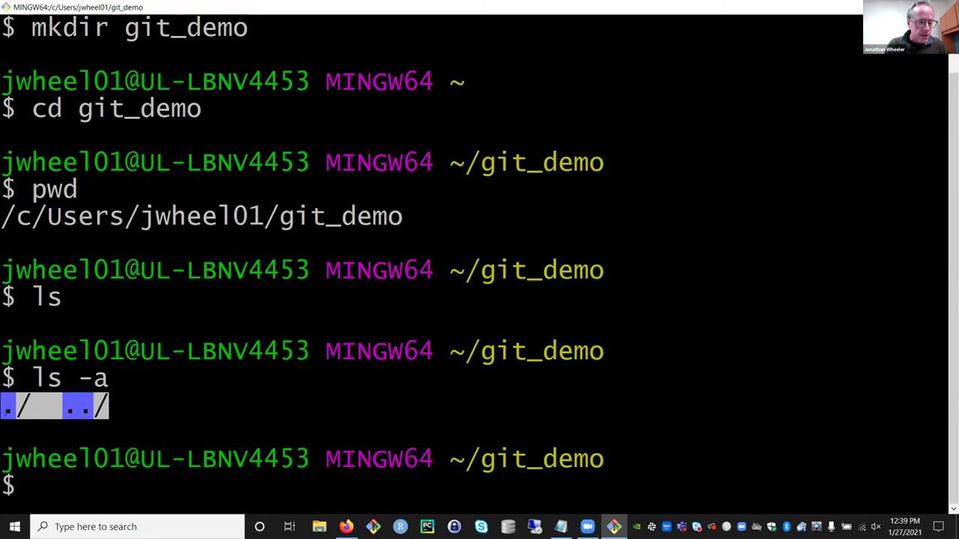
left_click(10, 404)
double_click(10, 404)
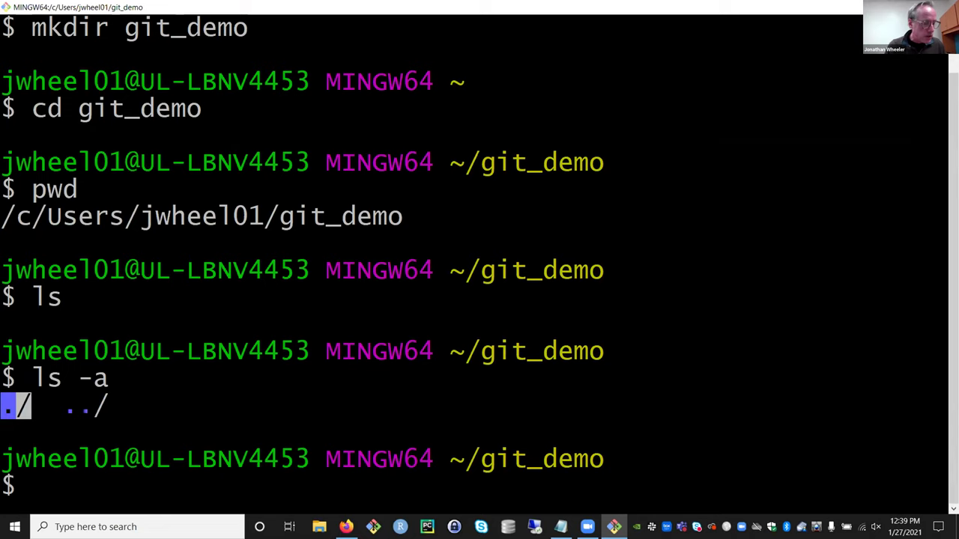
double_click(77, 405)
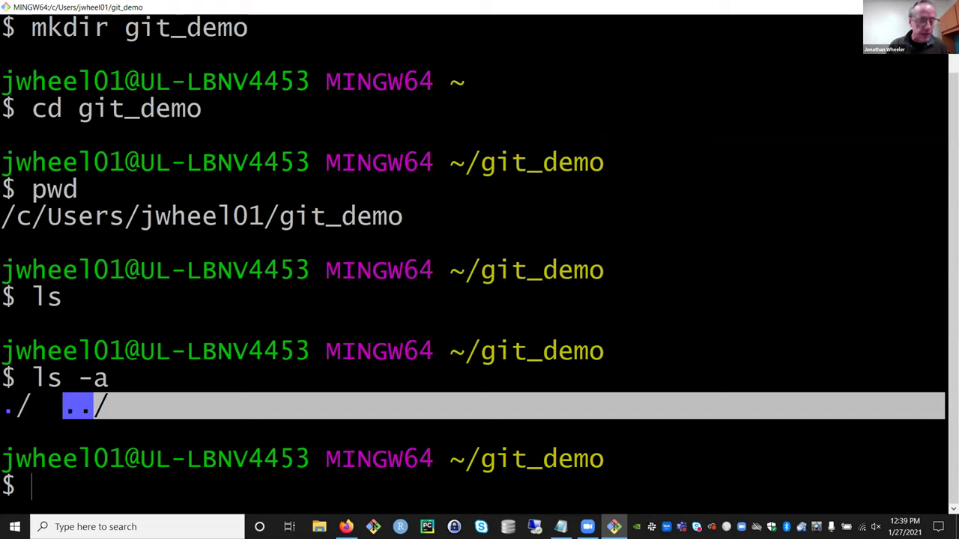
key("Escape")
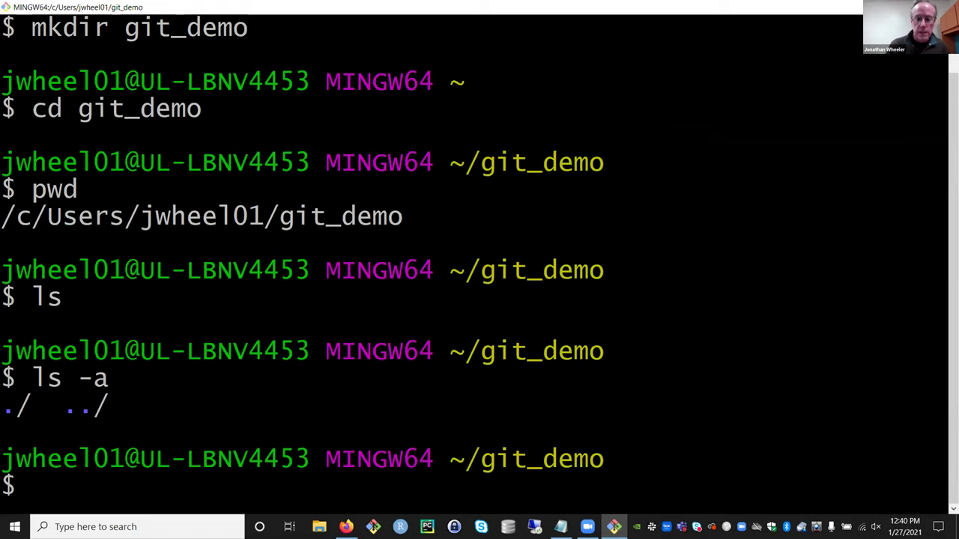
- Clear the terminal and run git init, highlighting the new master branch label in the prompt
type("clear")
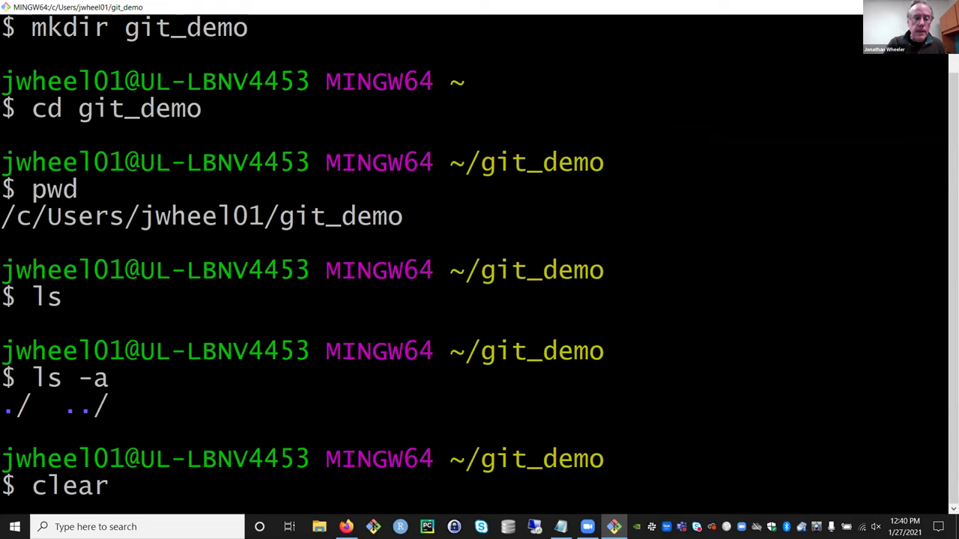
key("Return")
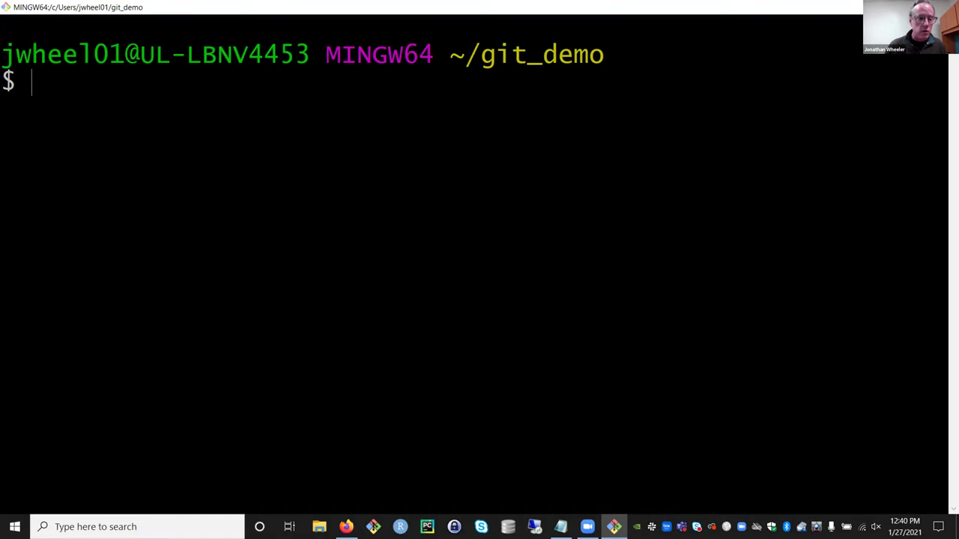
type("git ")
type("ini")
key("BackSpace")
type("nit")
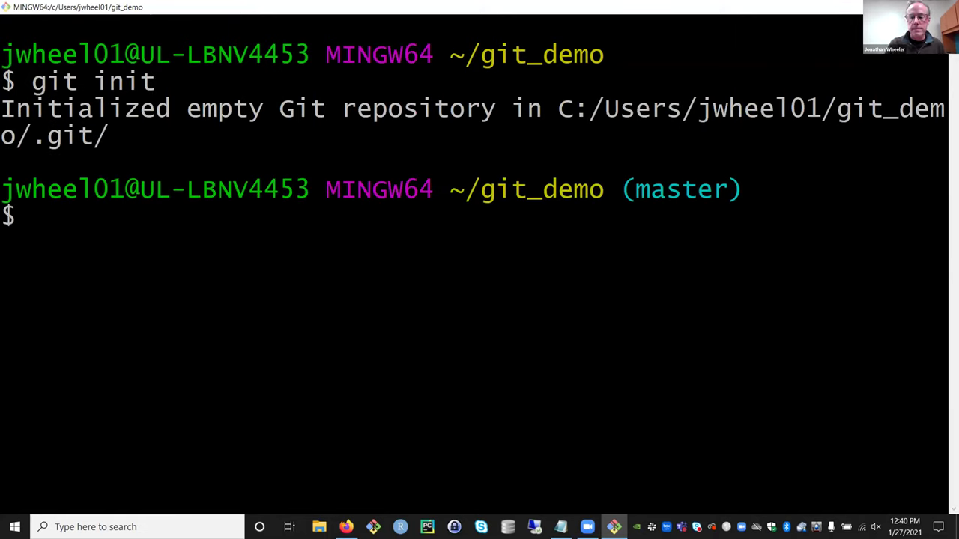
left_click_drag(745, 191, 621, 190)
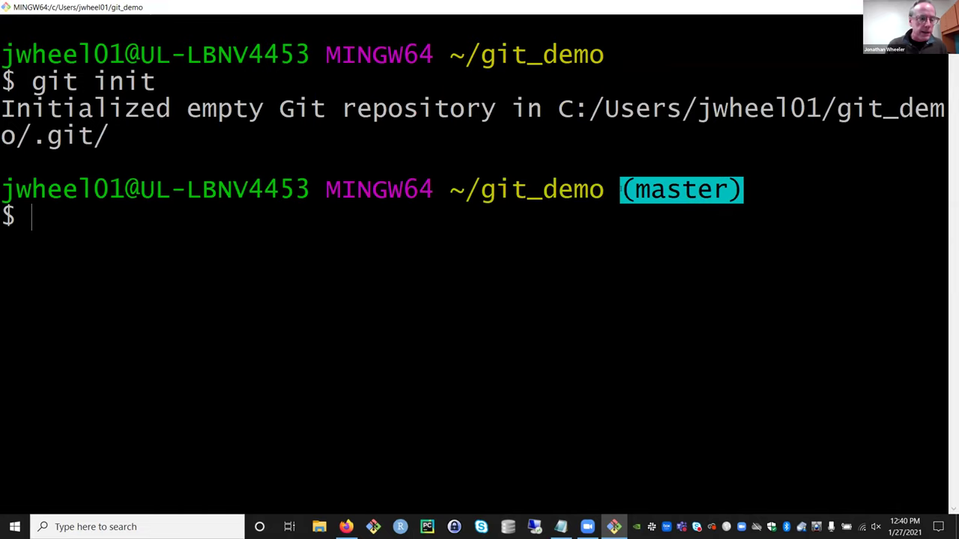
key("Escape")
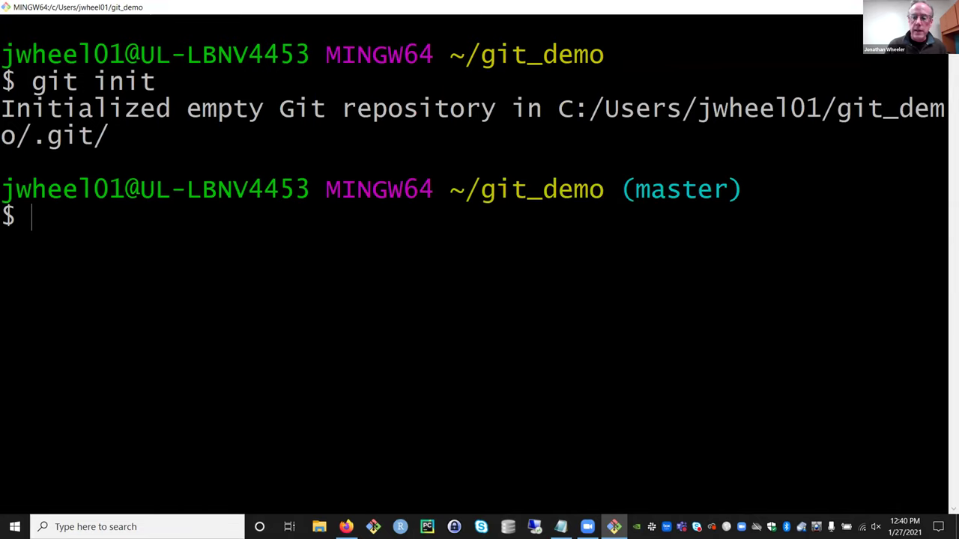
left_click_drag(946, 190, 620, 190)
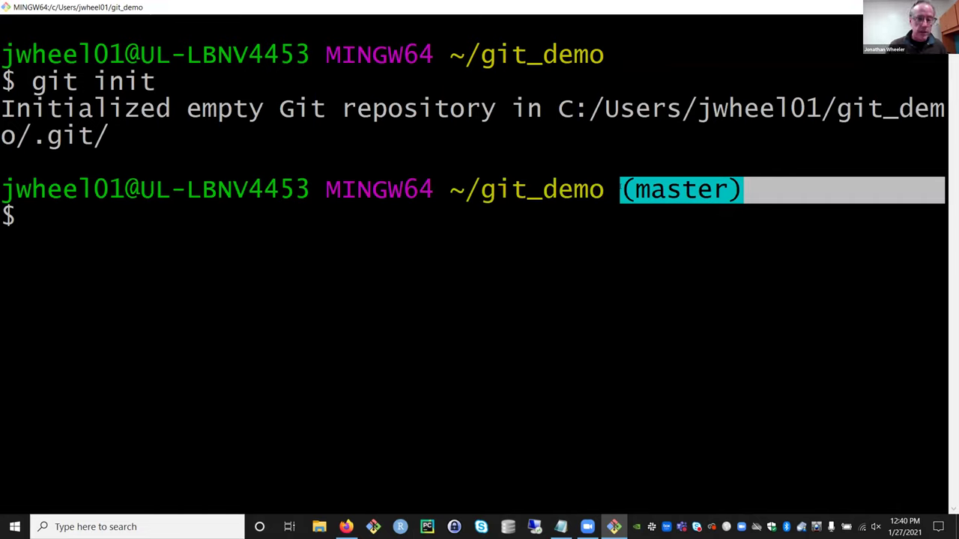
key("Escape")
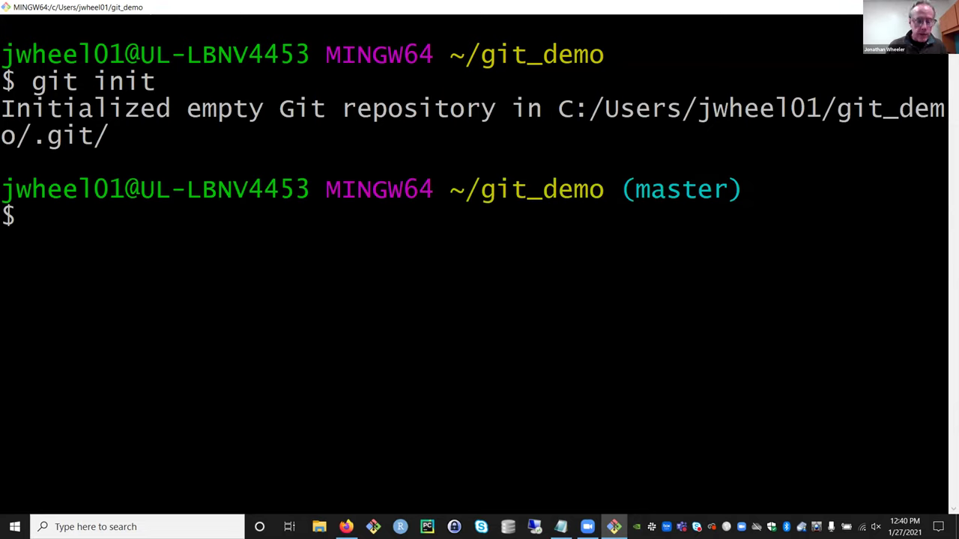
- Run ls -a and point out the newly created hidden .git/ folder
type("ls -a")
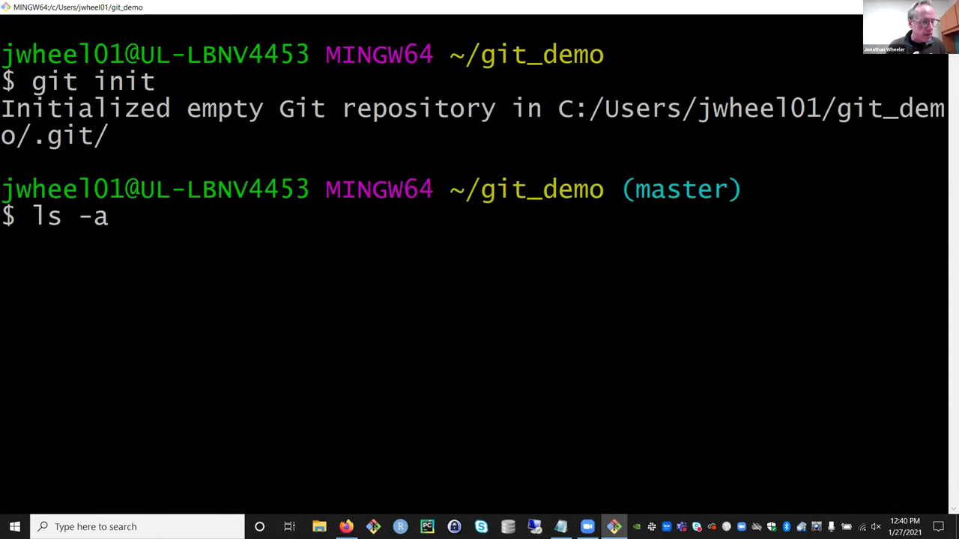
key("Return")
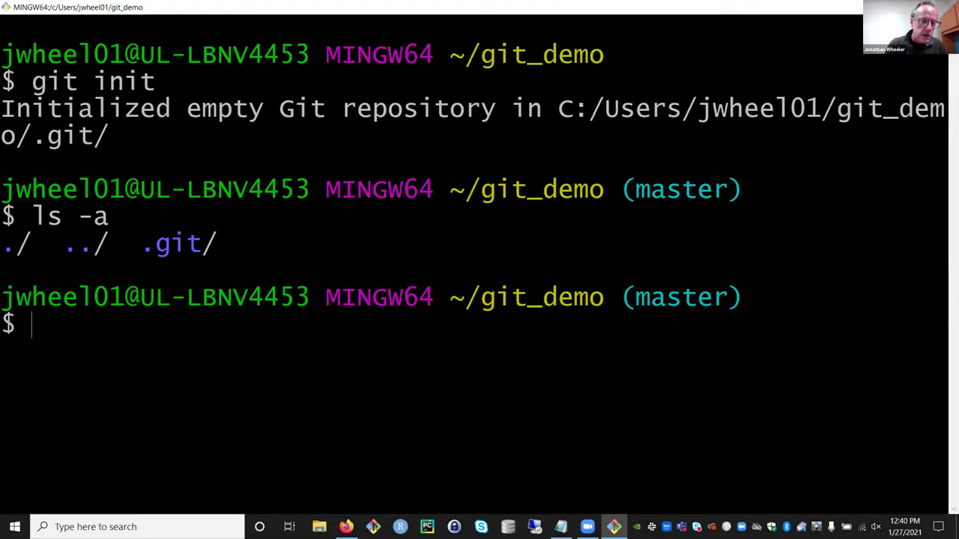
left_click_drag(141, 244, 171, 245)
left_click(157, 245)
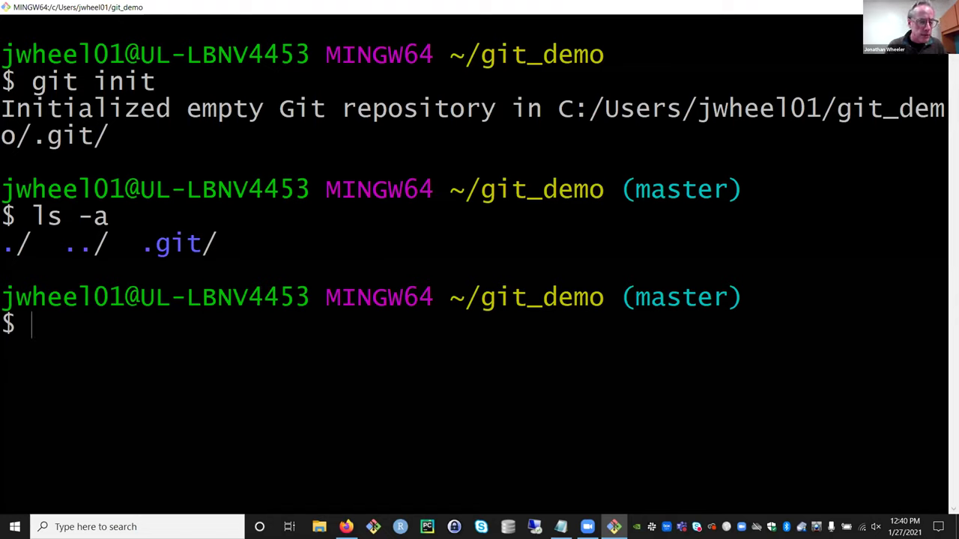